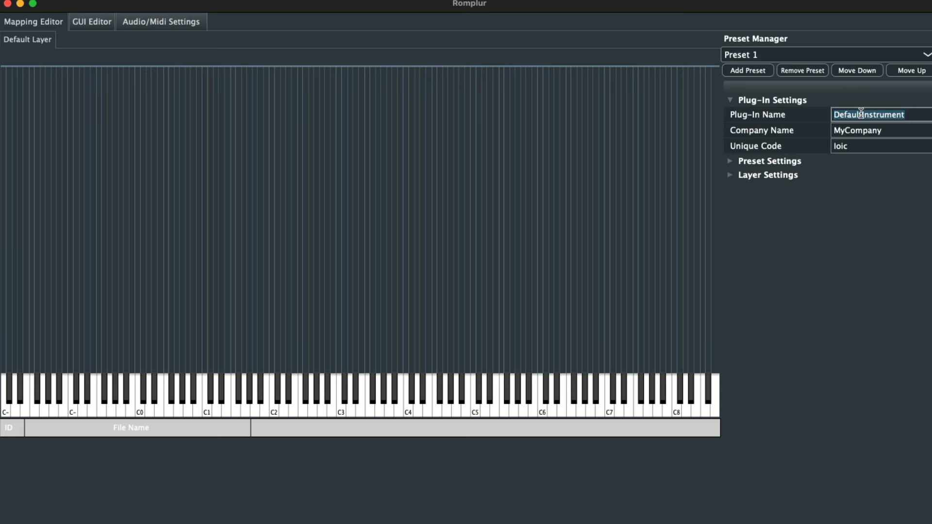
# - Set both the plug-in name and the company name to Raptor
pyautogui.press('BackSpace')
pyautogui.write('Raptor')
pyautogui.click(875, 127)
pyautogui.press('BackSpace')
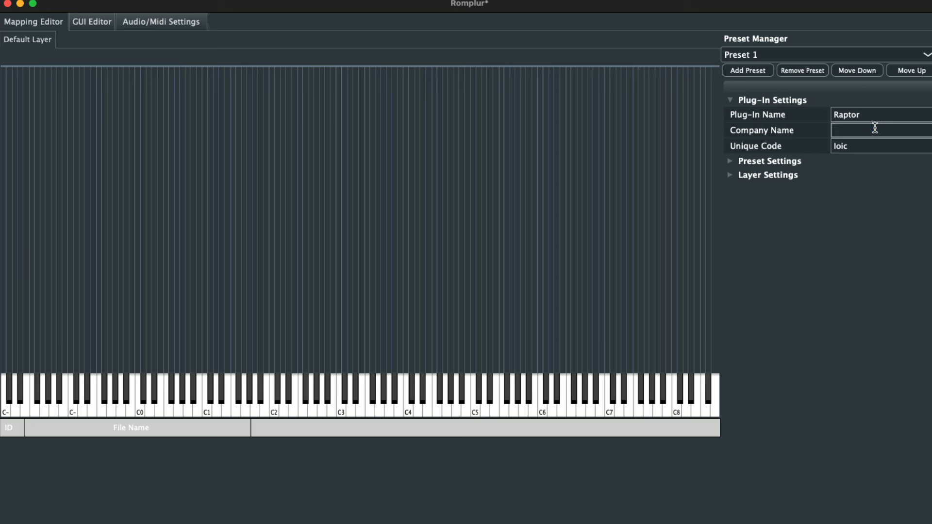
pyautogui.write('Raptor')
pyautogui.press('Return')
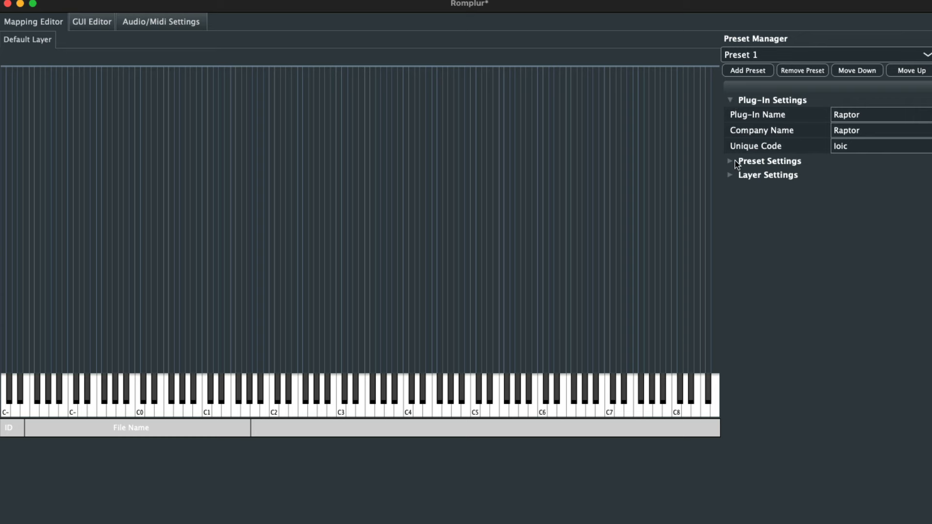
# - Check the sample folder names and rename the first preset to "Bass - Chill Out" in the preset settings
pyautogui.click(732, 100)
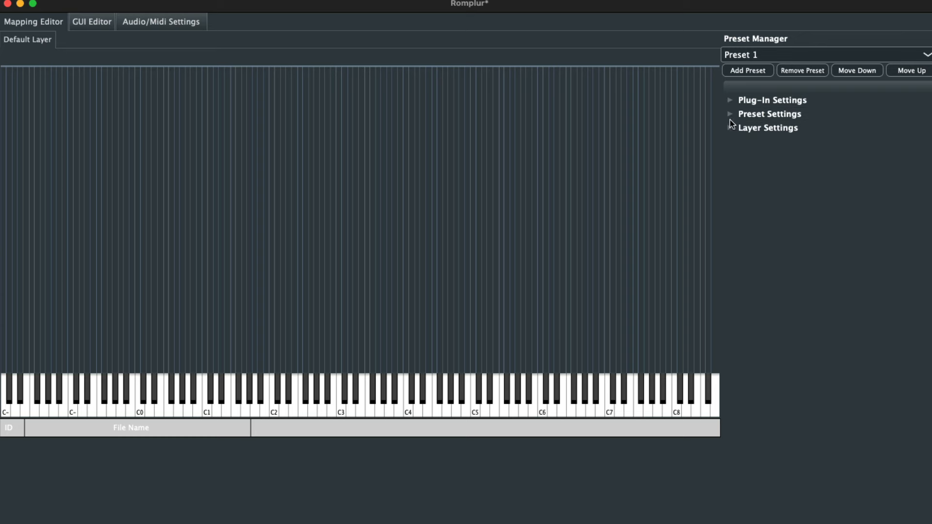
pyautogui.click(731, 116)
pyautogui.press('super+Tab')
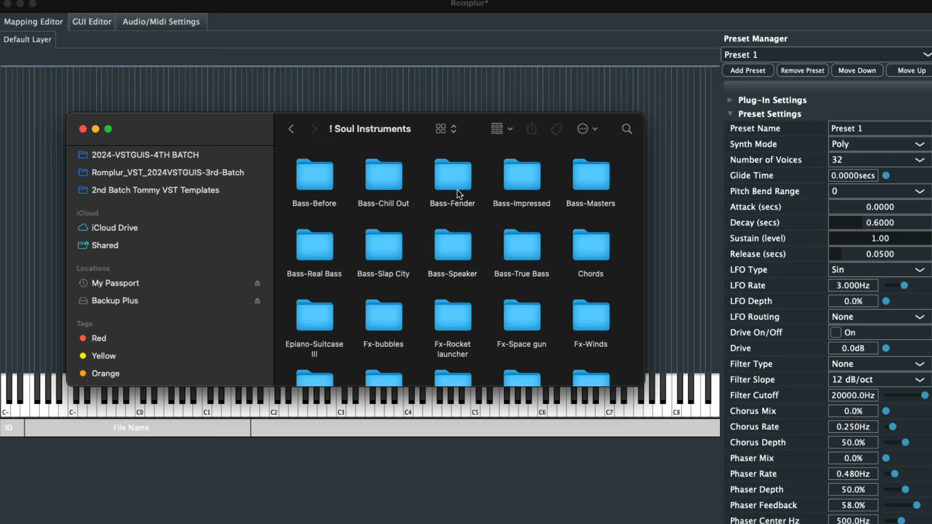
pyautogui.moveTo(427, 124); pyautogui.dragTo(931, 128)
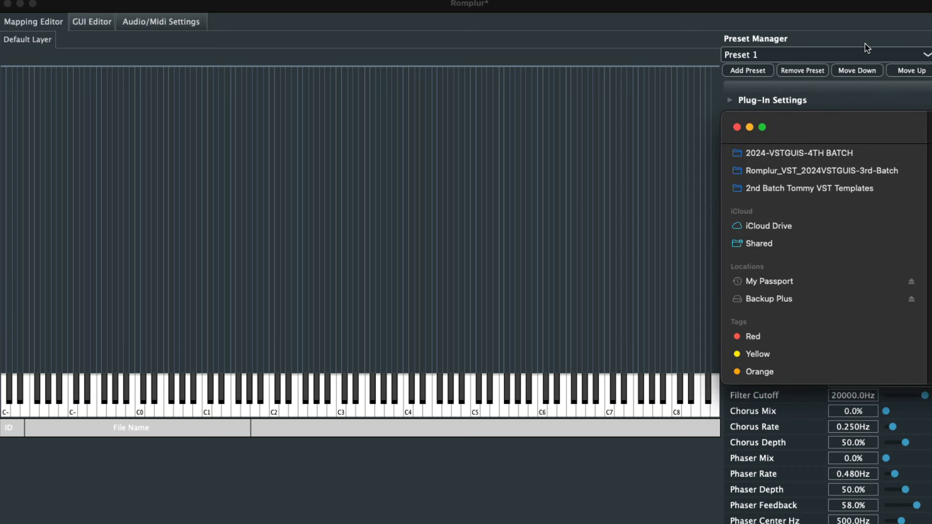
pyautogui.click(604, 7)
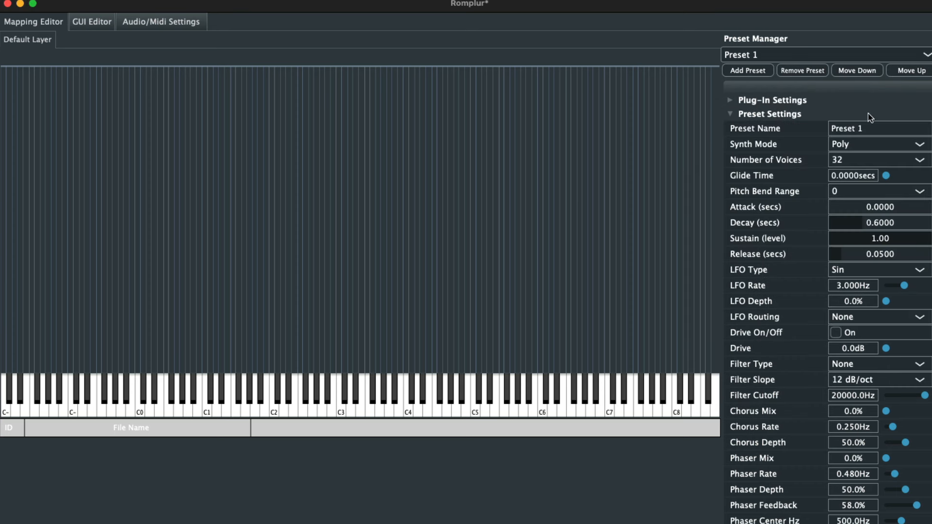
pyautogui.click(855, 128)
pyautogui.press('BackSpace')
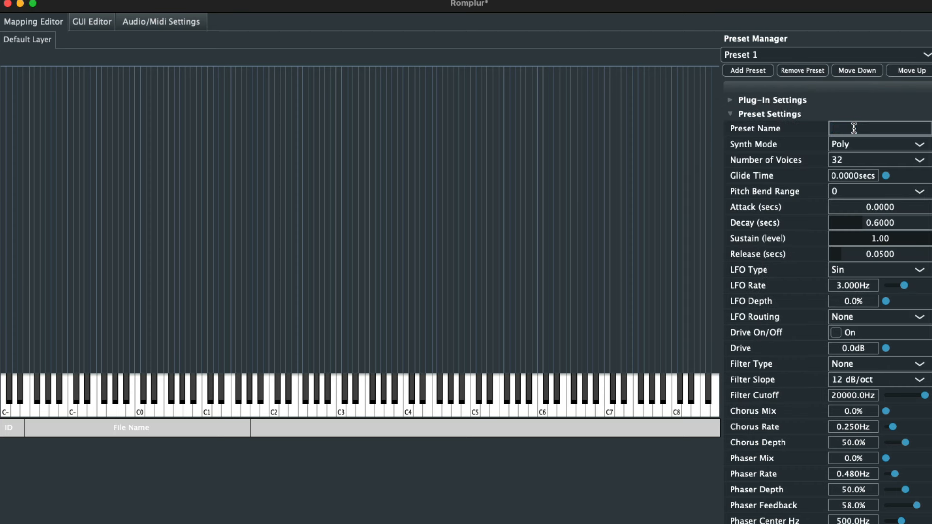
pyautogui.write('Bass - Chill Out')
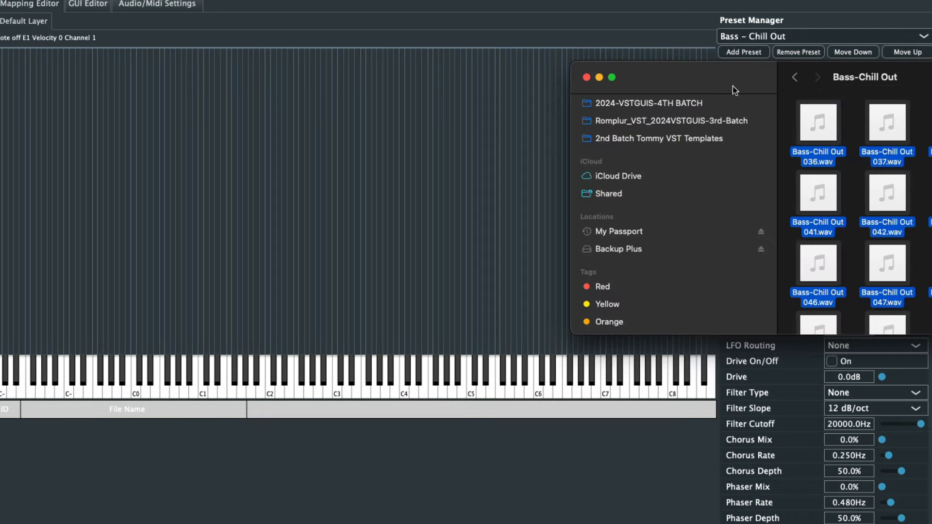
# - Import all Bass-Chill Out samples with the C3 to C5 key range and stretch samples 036 and 059 over the outer keys
pyautogui.moveTo(818, 122); pyautogui.dragTo(412, 261)
pyautogui.moveTo(733, 86); pyautogui.dragTo(915, 105)
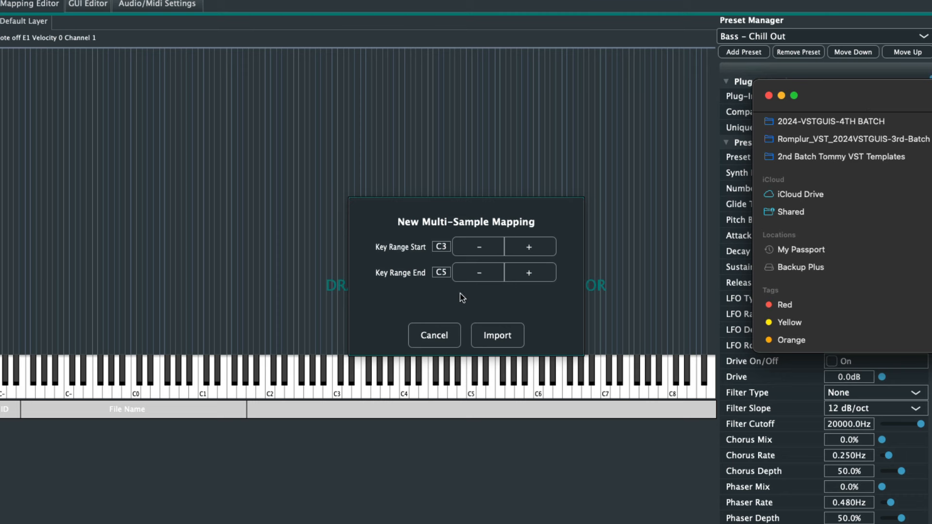
pyautogui.click(496, 336)
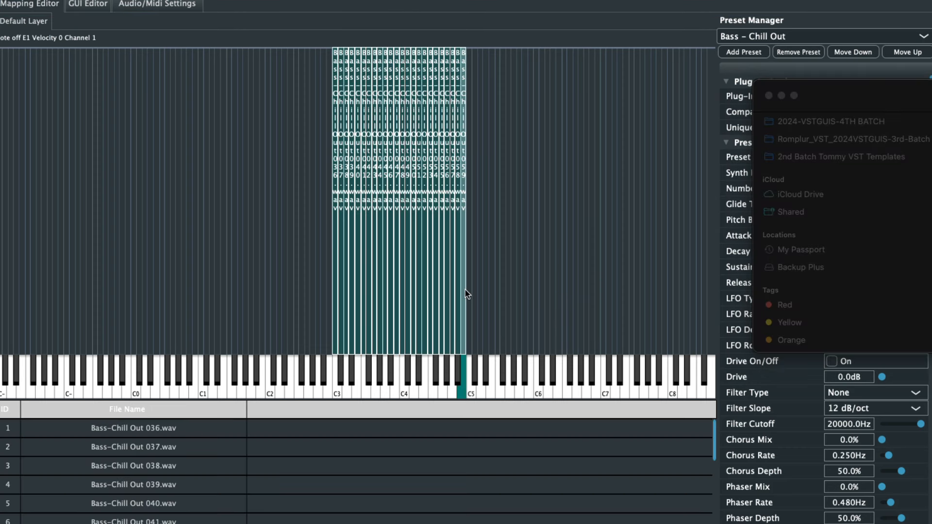
pyautogui.moveTo(465, 290); pyautogui.dragTo(707, 312)
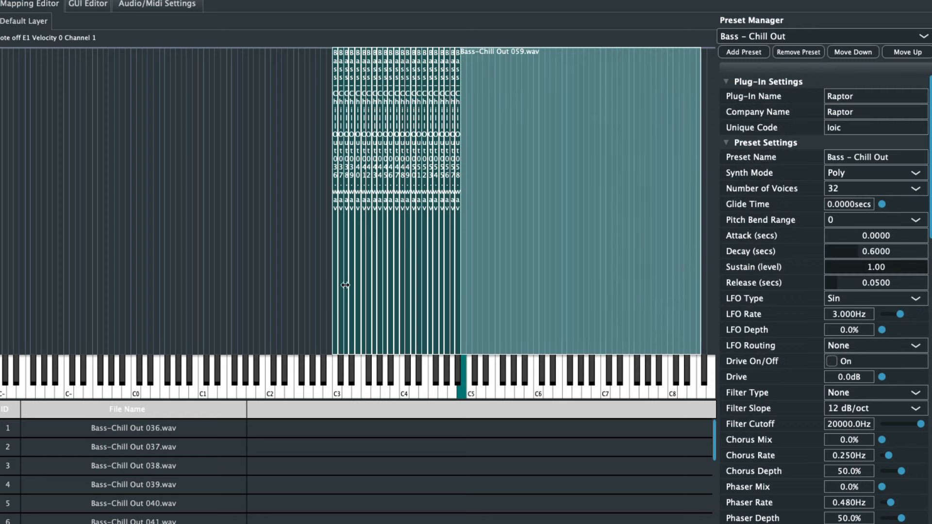
pyautogui.moveTo(334, 284); pyautogui.dragTo(120, 273)
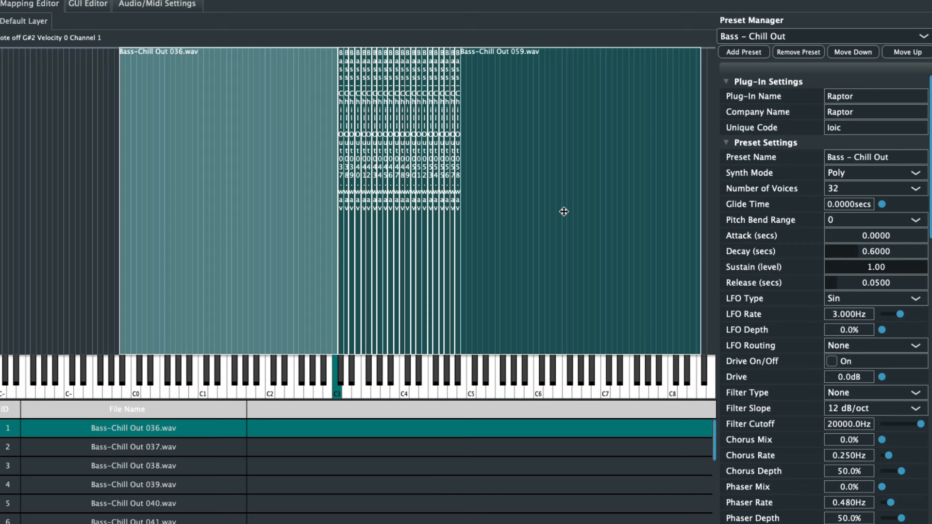
# - Add a new preset named "Bass - Before"
pyautogui.click(744, 52)
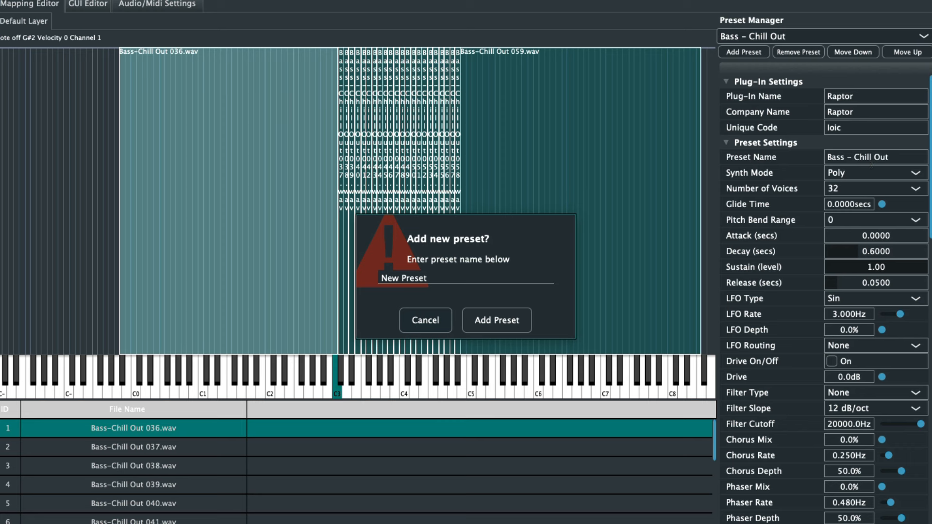
pyautogui.click(421, 282)
pyautogui.write('Bass - Before')
pyautogui.click(496, 320)
# - Import the Bass-Before samples as a multi-sample mapping, keeping the key range C3 to C5
pyautogui.moveTo(913, 97); pyautogui.dragTo(880, 97)
pyautogui.write('-')
pyautogui.moveTo(925, 216); pyautogui.dragTo(308, 142)
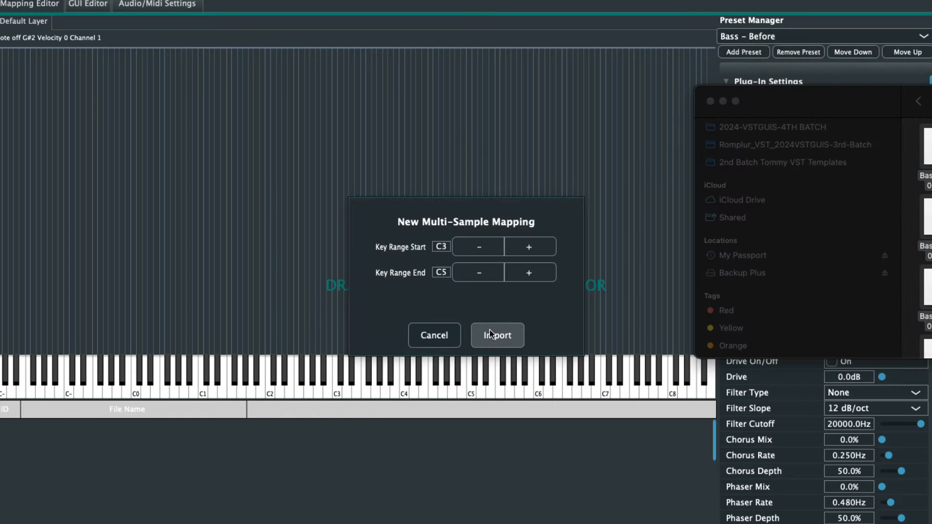
pyautogui.moveTo(797, 101); pyautogui.dragTo(931, 136)
pyautogui.press('Return')
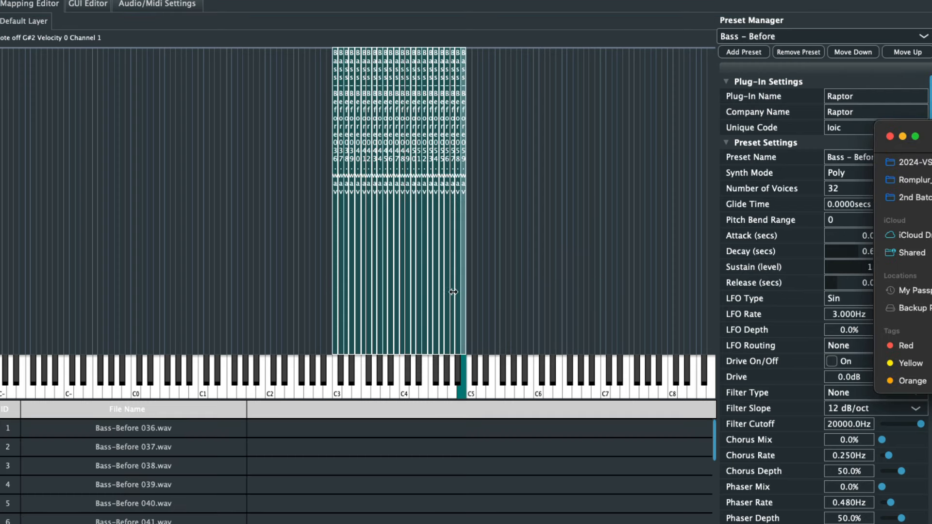
# - Stretch Bass-Before 059 over the higher keys and Bass-Before 036 over the lower keys
pyautogui.click(464, 273)
pyautogui.moveTo(464, 273); pyautogui.dragTo(697, 286)
pyautogui.moveTo(333, 296); pyautogui.dragTo(114, 294)
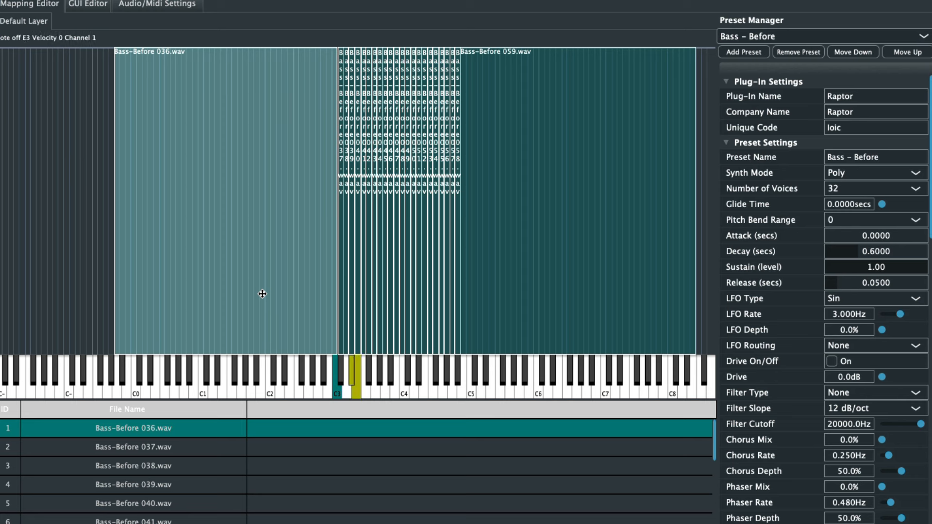
# - Look up the Key-DX piano sample folder and add a new preset named "Piano - DX"
pyautogui.click(744, 52)
pyautogui.click(423, 274)
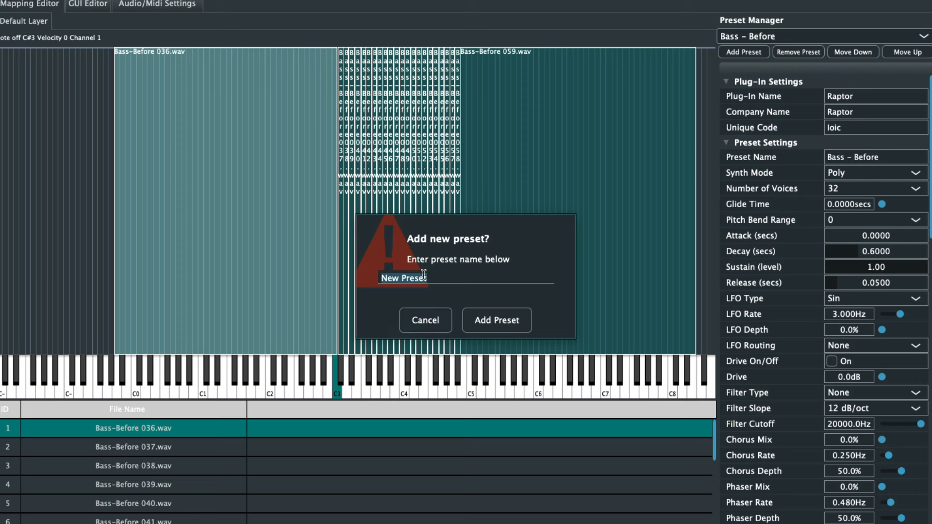
pyautogui.press('BackSpace')
pyautogui.press('super+Tab')
pyautogui.moveTo(927, 136); pyautogui.dragTo(381, 114)
pyautogui.doubleClick(861, 288)
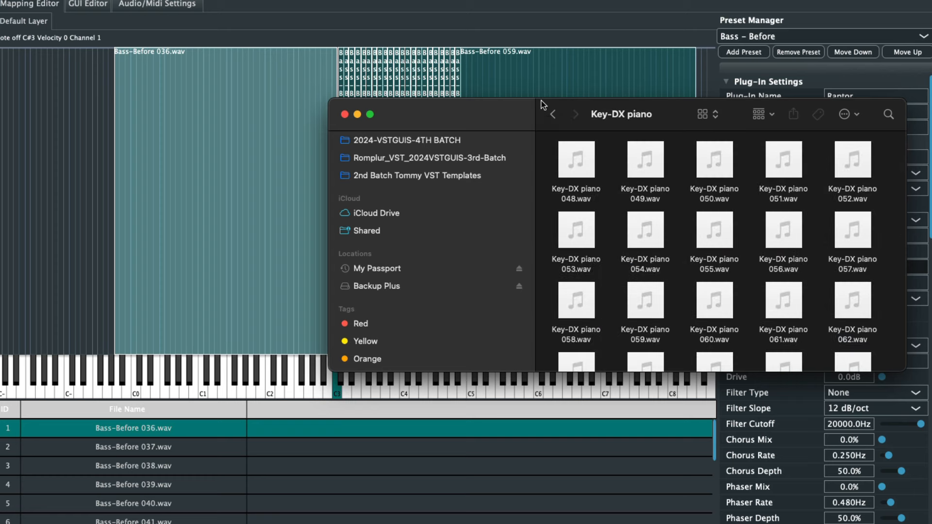
pyautogui.press('super+Tab')
pyautogui.click(461, 282)
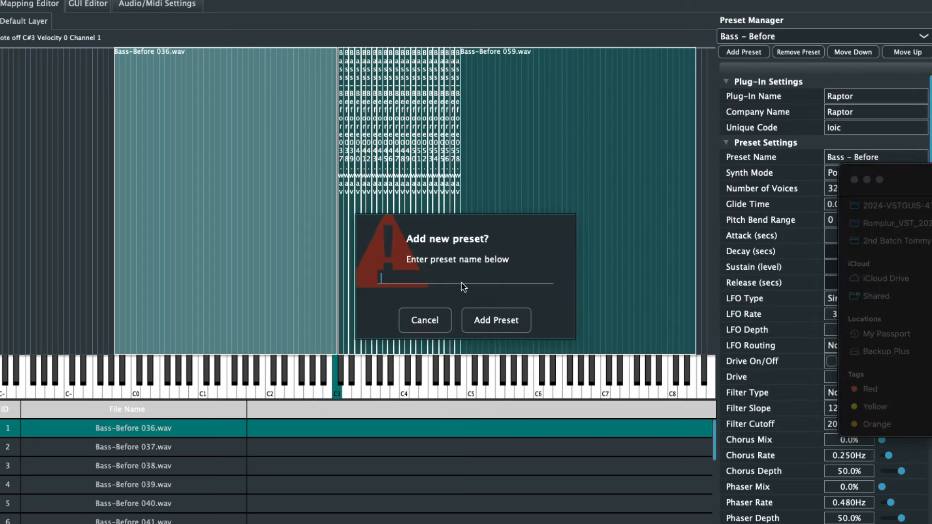
pyautogui.write('Piano - DX')
pyautogui.click(496, 319)
# - Import all samples from the Key-DX piano folder into the Piano - DX preset as a multi-sample mapping
pyautogui.moveTo(898, 179); pyautogui.dragTo(381, 147)
pyautogui.press('super+a')
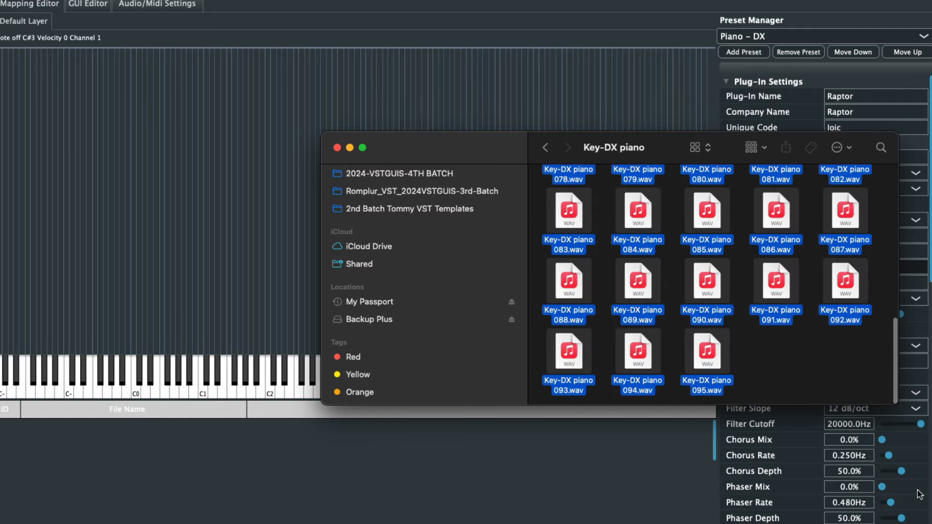
pyautogui.scroll(-1, 708, 202)
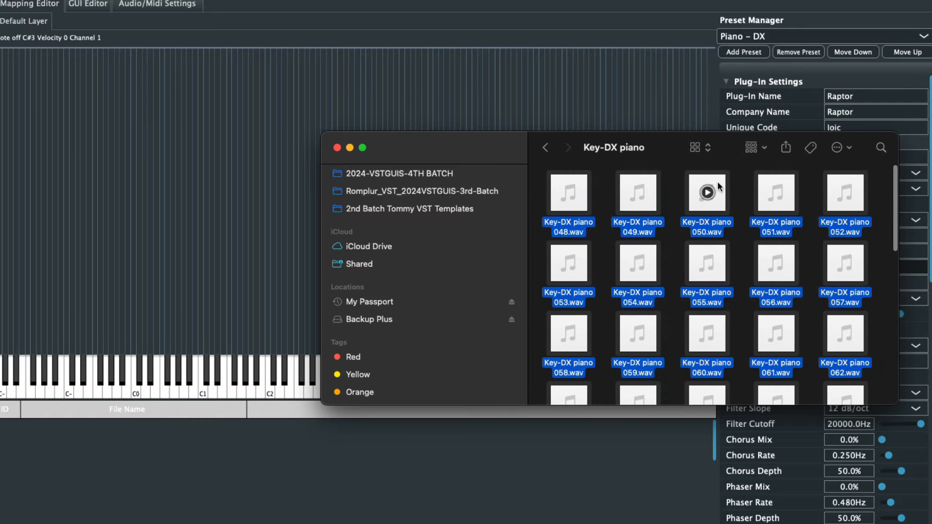
pyautogui.moveTo(717, 181); pyautogui.dragTo(243, 145)
pyautogui.moveTo(562, 162); pyautogui.dragTo(931, 180)
pyautogui.click(490, 335)
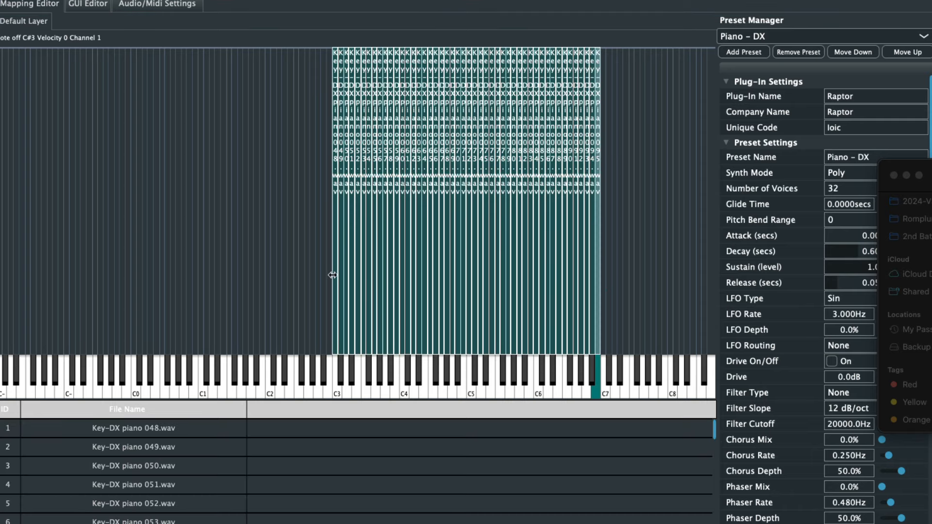
# - Stretch Key-DX piano 048 over the lower keys and Key-DX piano 095 over the higher keys
pyautogui.moveTo(333, 275); pyautogui.dragTo(110, 271)
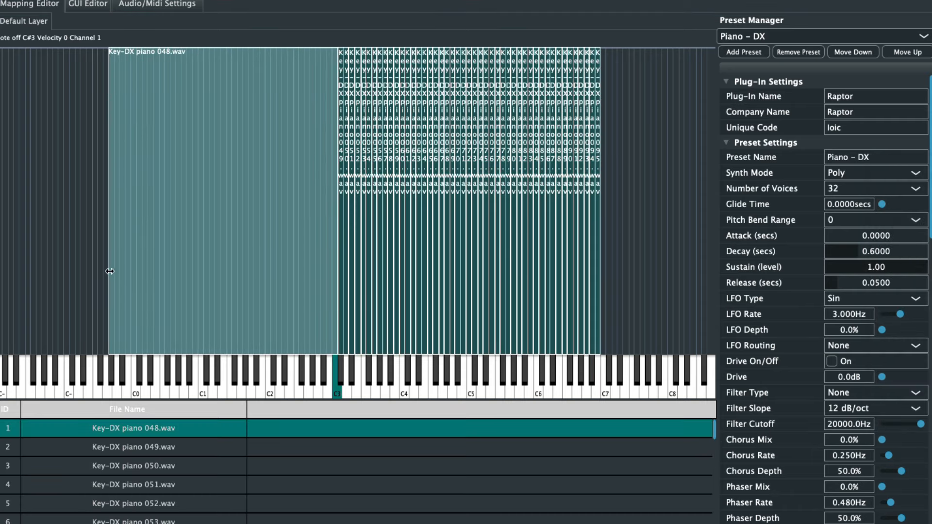
pyautogui.click(600, 265)
pyautogui.moveTo(599, 265); pyautogui.dragTo(701, 265)
# - Raise the Piano - DX preset's convolution reverb mix to about 59.3% and its delay mix to about 30.2%
pyautogui.scroll(-10, 825, 291)
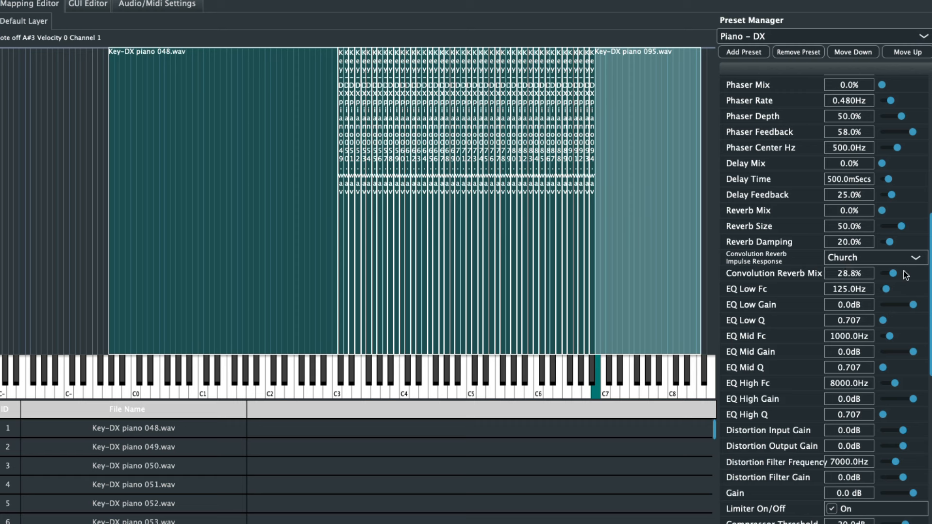
pyautogui.moveTo(893, 274); pyautogui.dragTo(905, 278)
pyautogui.moveTo(882, 164); pyautogui.dragTo(895, 168)
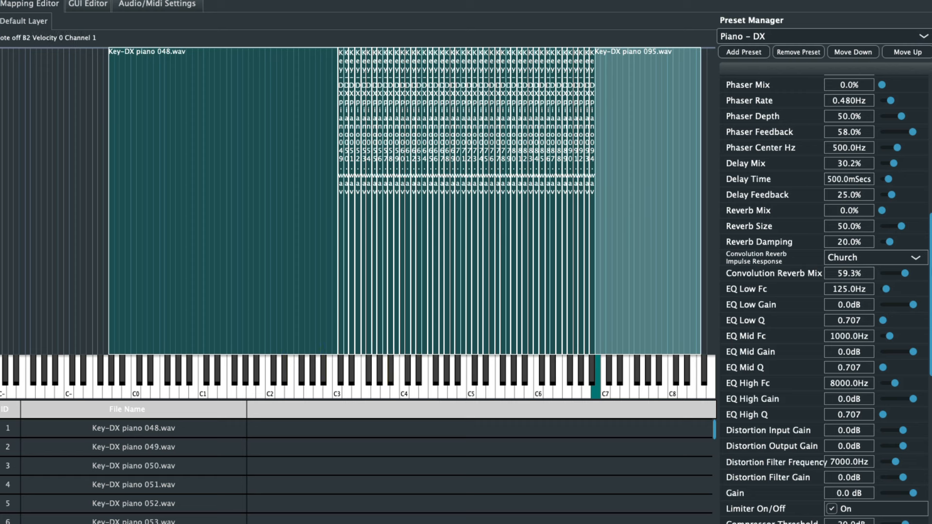
# - Examine the layer settings and the settings of sample Key-DX piano 095, including its loop mode options
pyautogui.scroll(-10, 826, 291)
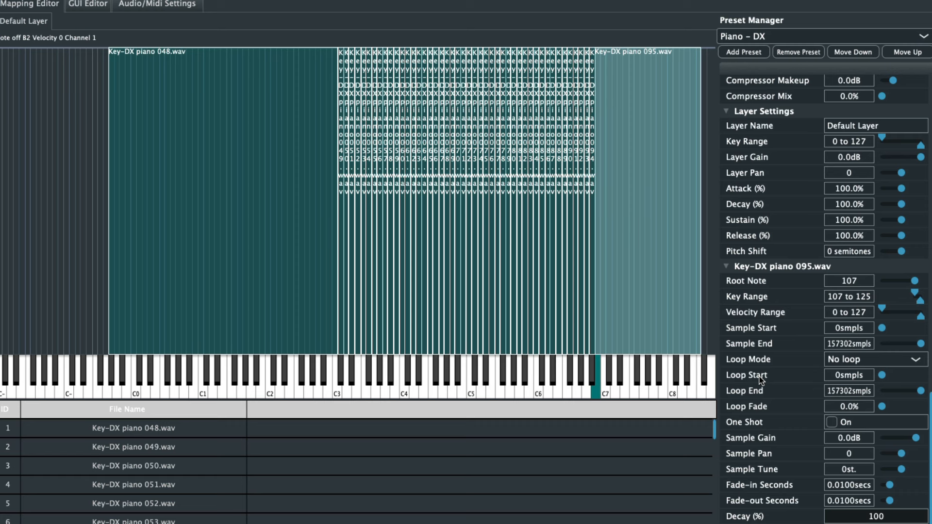
pyautogui.click(863, 360)
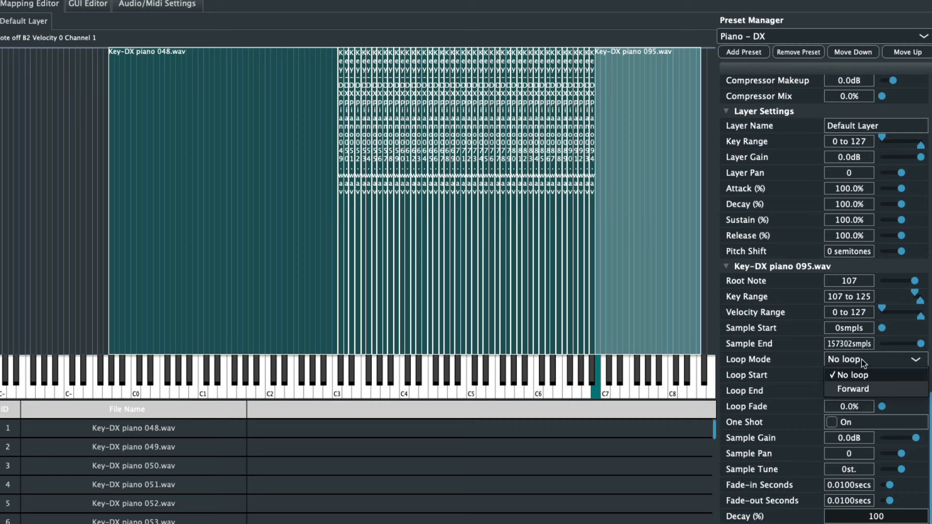
pyautogui.click(765, 372)
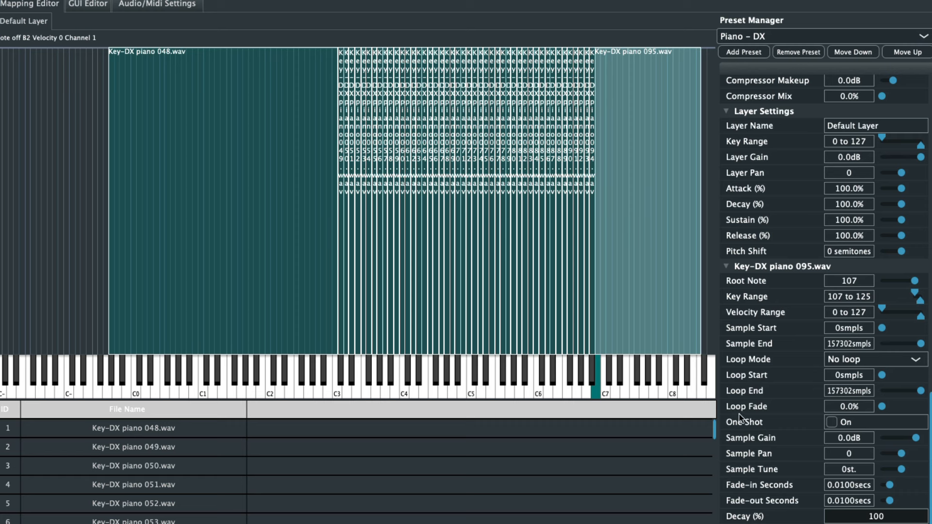
pyautogui.scroll(15, 765, 144)
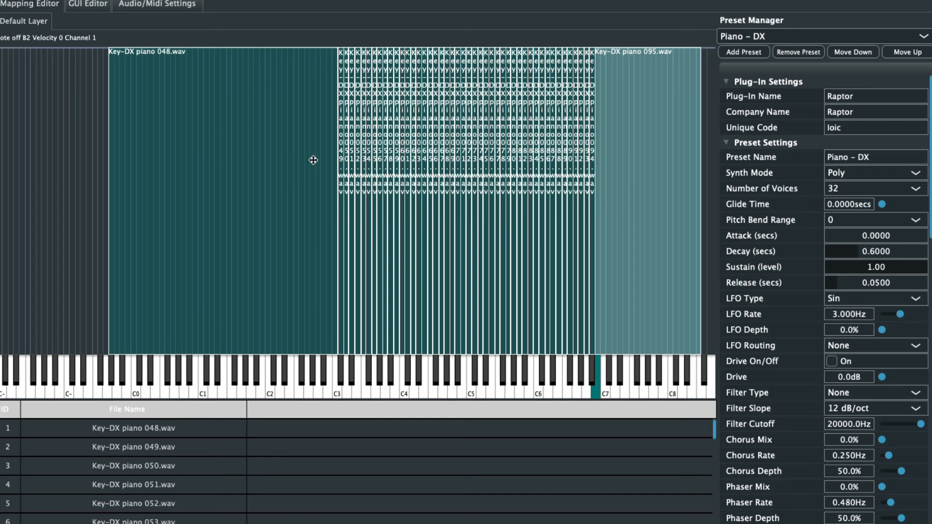
# - Open the Bass - Chill Out preset and examine the commands available for sample Bass-Chill Out 036.wav
pyautogui.click(741, 38)
pyautogui.click(777, 53)
pyautogui.click(219, 423)
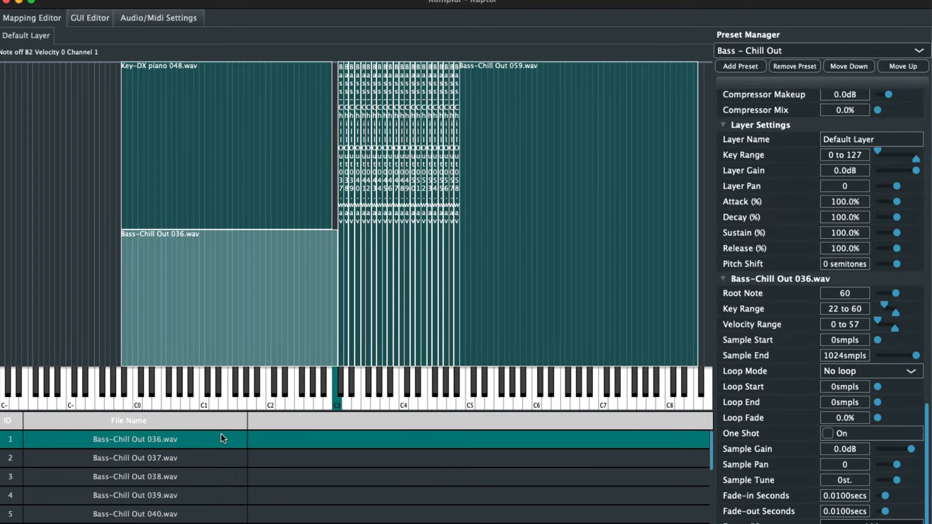
pyautogui.rightClick(190, 440)
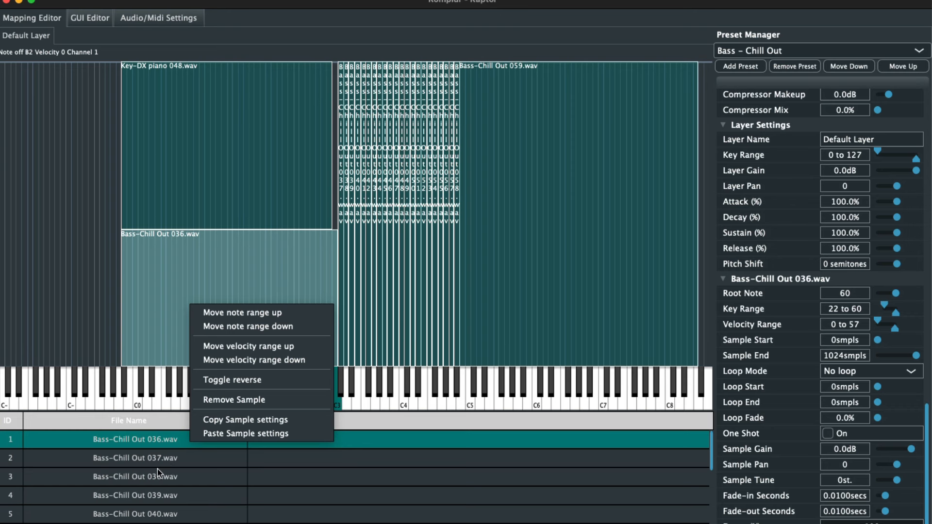
pyautogui.click(118, 438)
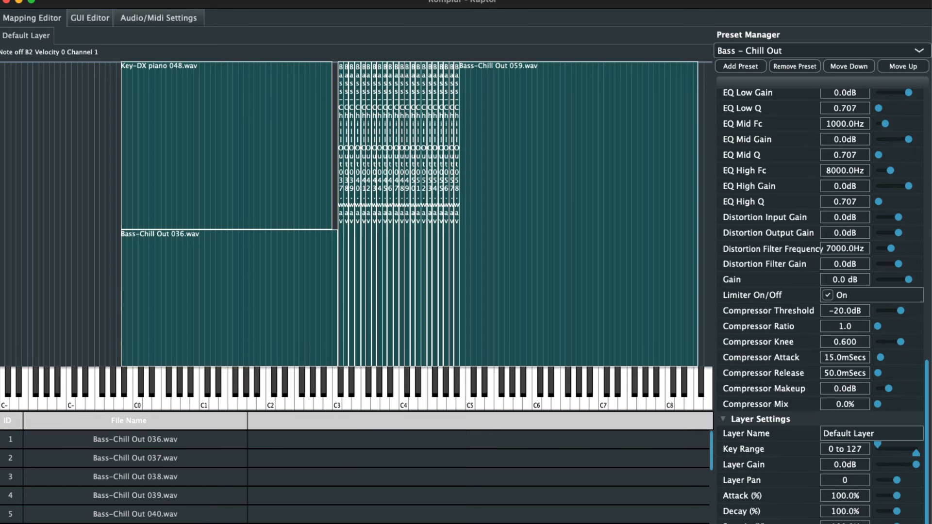
# - Examine the editing commands for importing, layering and deleting samples, and return to the Piano - DX preset
pyautogui.click(41, 7)
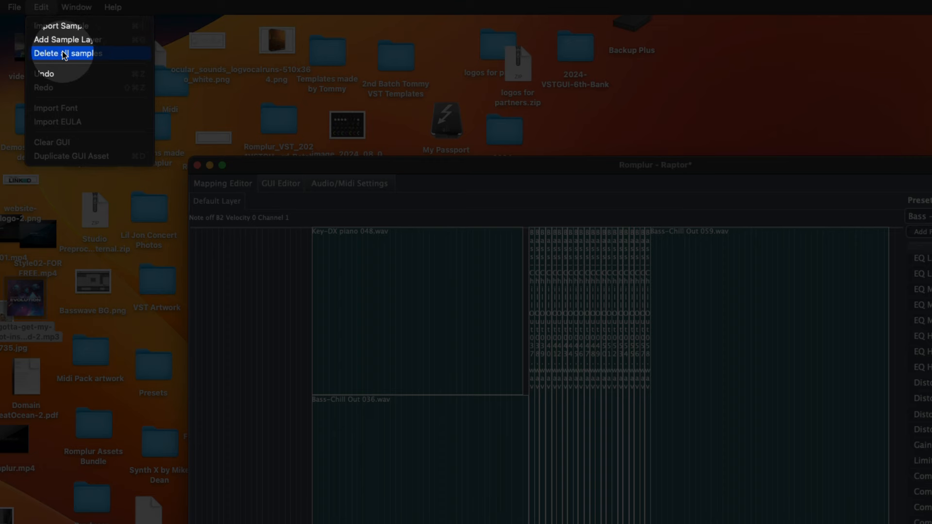
pyautogui.click(65, 53)
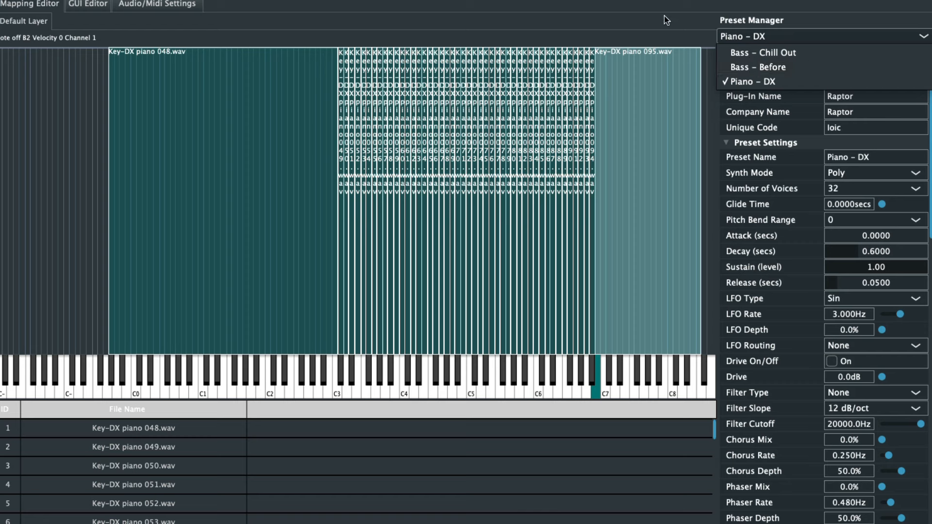
pyautogui.click(745, 83)
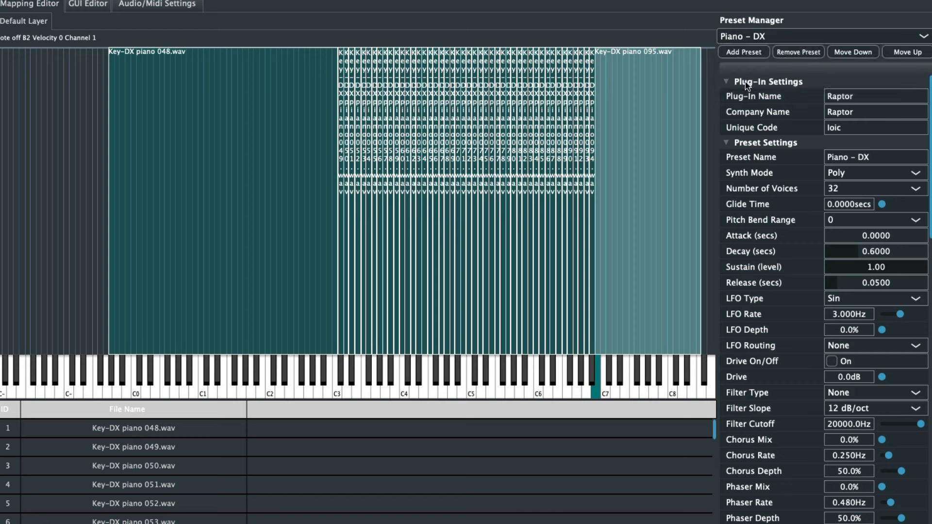
# - Move the Piano - DX preset up in the preset order and move Bass - Chill Out down below Bass - Before
pyautogui.click(907, 54)
pyautogui.click(782, 37)
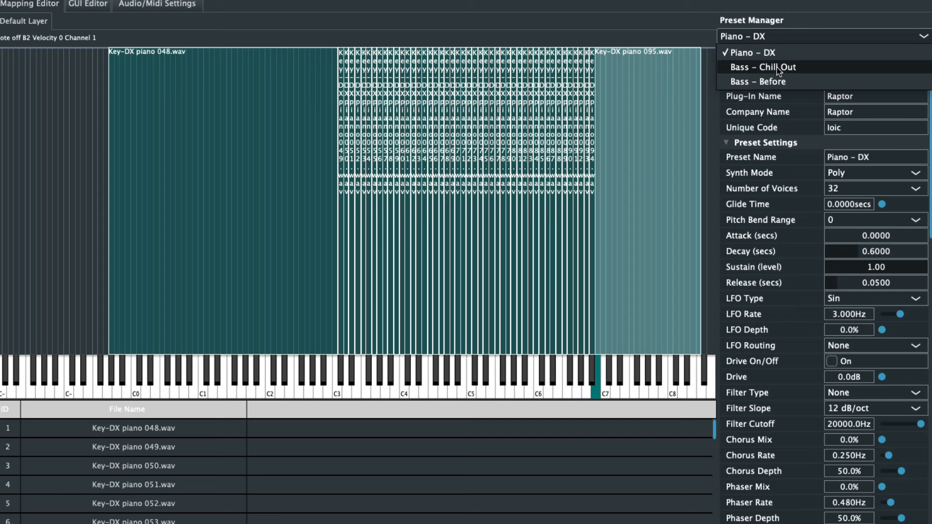
pyautogui.click(774, 67)
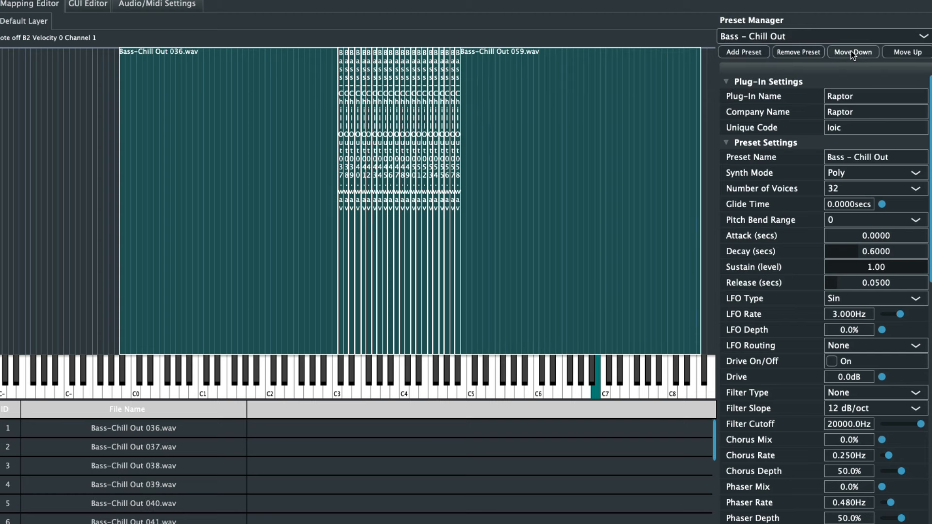
pyautogui.click(852, 52)
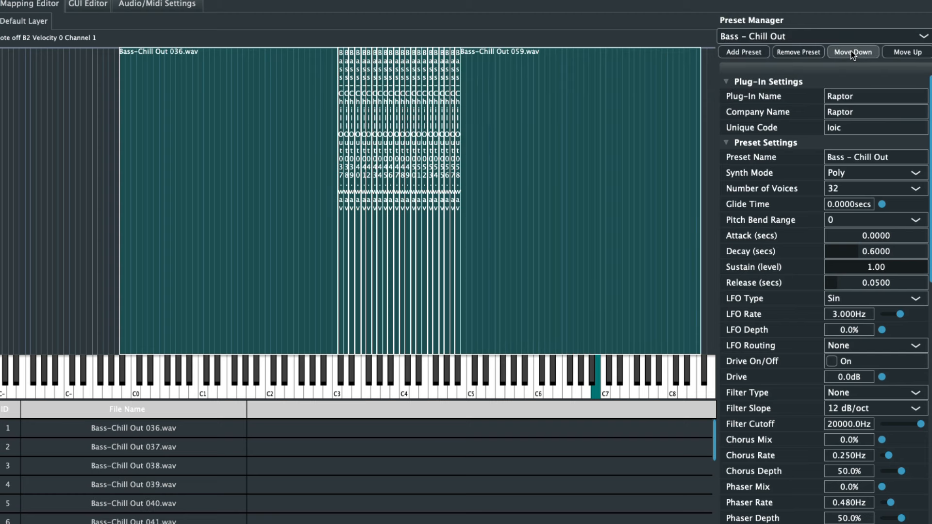
pyautogui.click(769, 36)
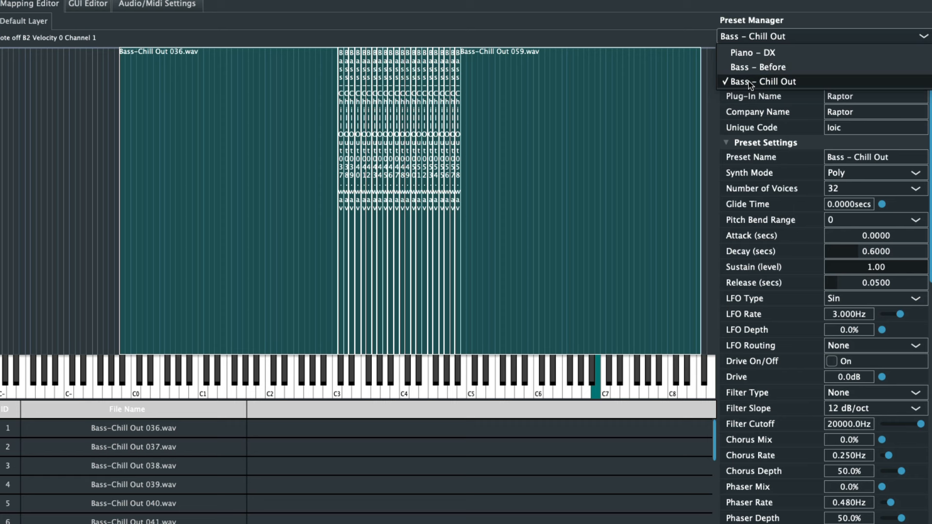
pyautogui.click(683, 16)
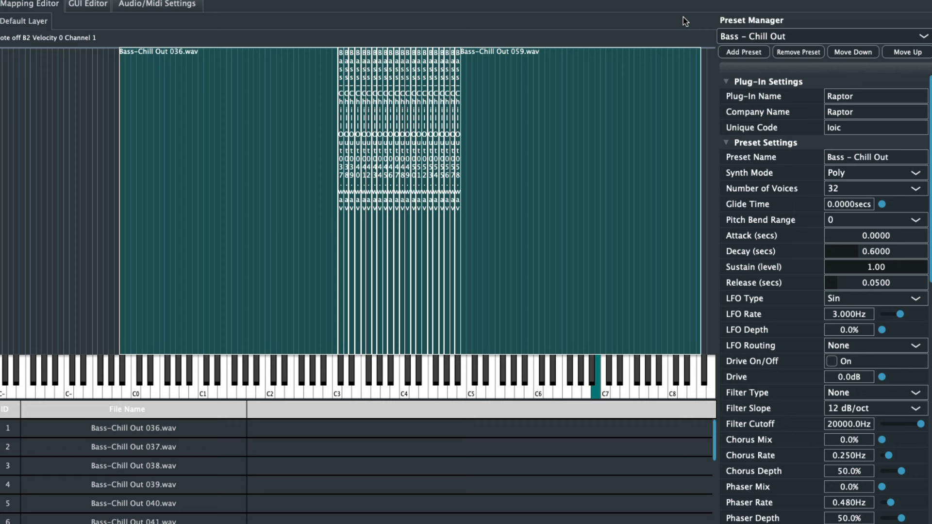
# - Lower the upper velocity limit of the Bass-Chill Out 036.wav zone to a little over half its height
pyautogui.moveTo(239, 53); pyautogui.dragTo(264, 94)
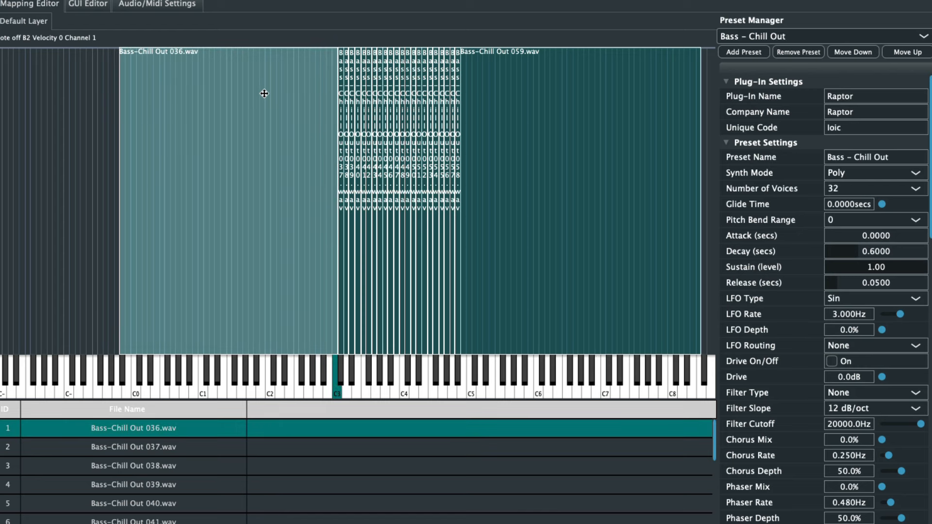
pyautogui.moveTo(253, 48); pyautogui.dragTo(263, 217)
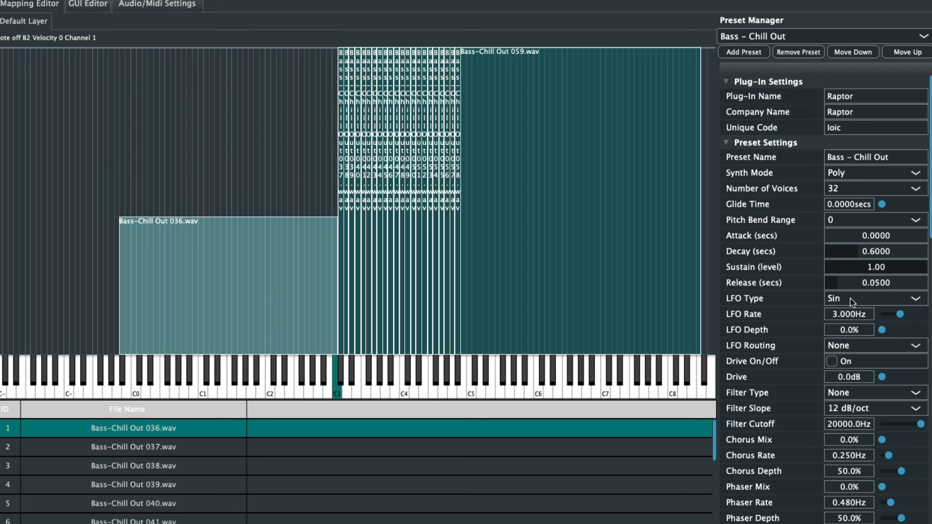
# - Import Key-DX piano 048.wav into the Bass - Chill Out preset with root note C1 and key range C1 to C1
pyautogui.moveTo(922, 292); pyautogui.dragTo(452, 279)
pyautogui.doubleClick(440, 272)
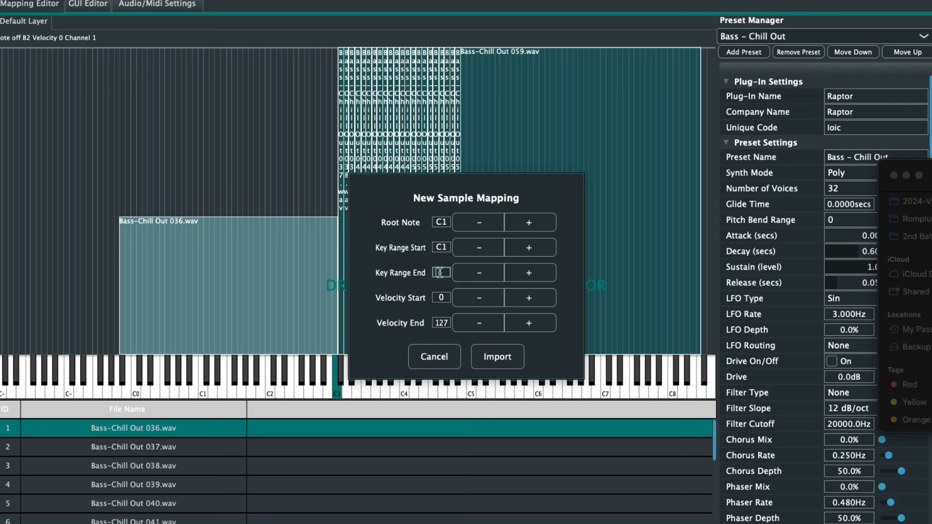
pyautogui.write('C1')
pyautogui.click(497, 357)
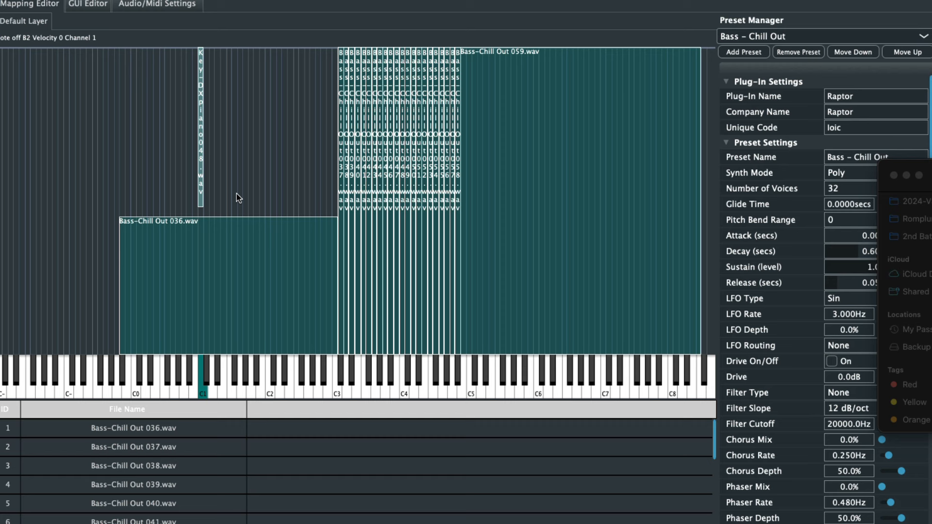
# - Stretch the Key-DX piano 048.wav zone across the keys above Bass-Chill Out 036.wav to just below C3, and extend its velocity down to that zone
pyautogui.click(205, 146)
pyautogui.moveTo(345, 160); pyautogui.dragTo(332, 162)
pyautogui.moveTo(197, 146); pyautogui.dragTo(120, 149)
pyautogui.moveTo(282, 202); pyautogui.dragTo(281, 212)
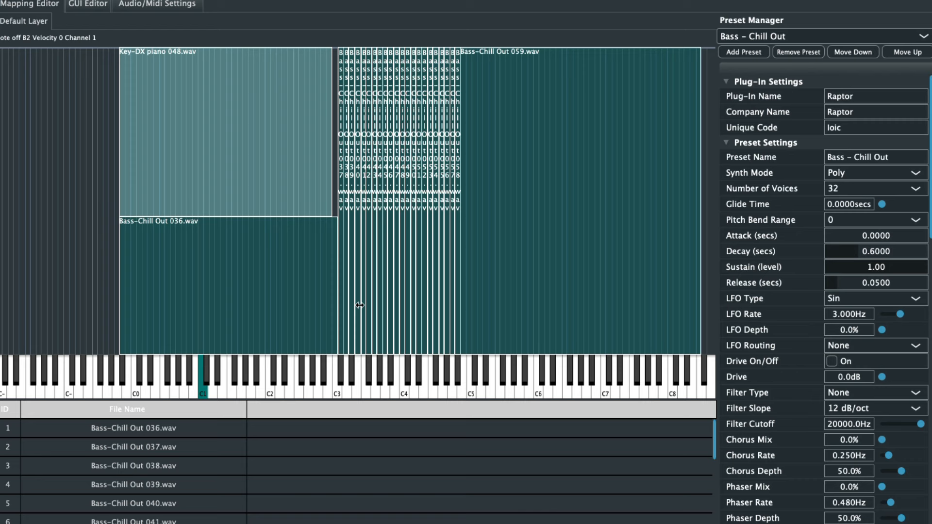
# - Examine the effect settings of the Bass - Chill Out preset, from the filter down to the reverb and EQ
pyautogui.scroll(-5, 768, 374)
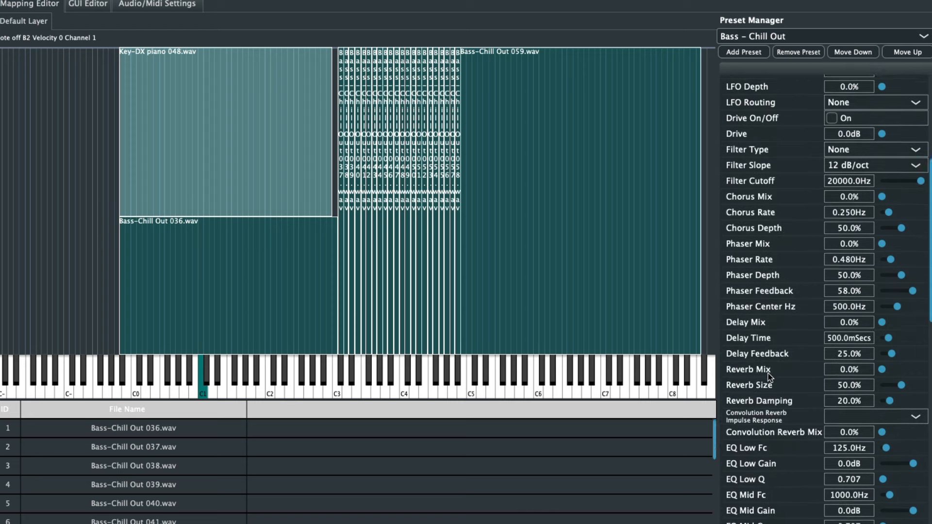